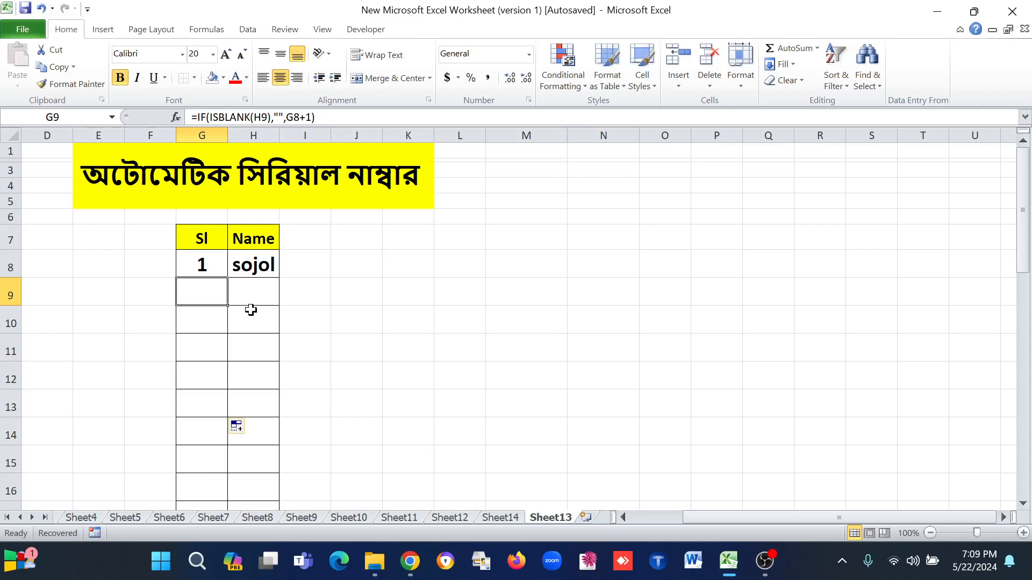
# Enter a sample first name in H9 and another in H10 to test the existing serial-number formula
pyautogui.click(263, 291)
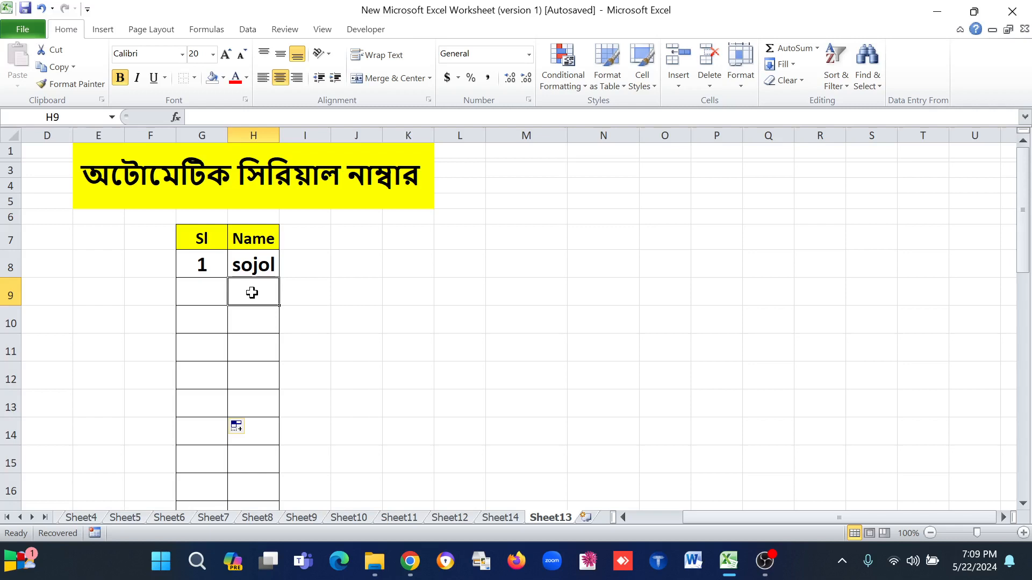
pyautogui.write('rana')
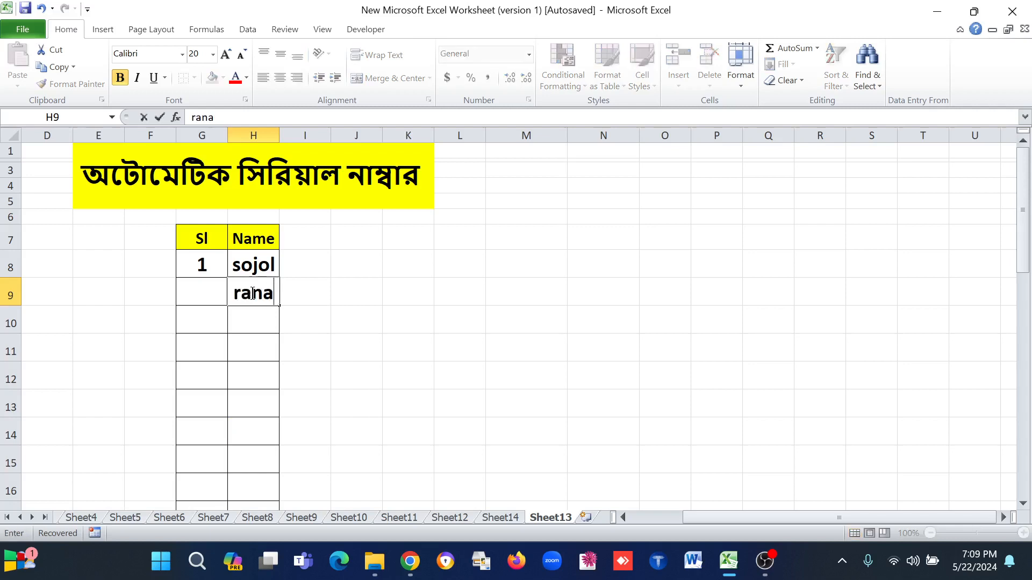
pyautogui.press('Tab')
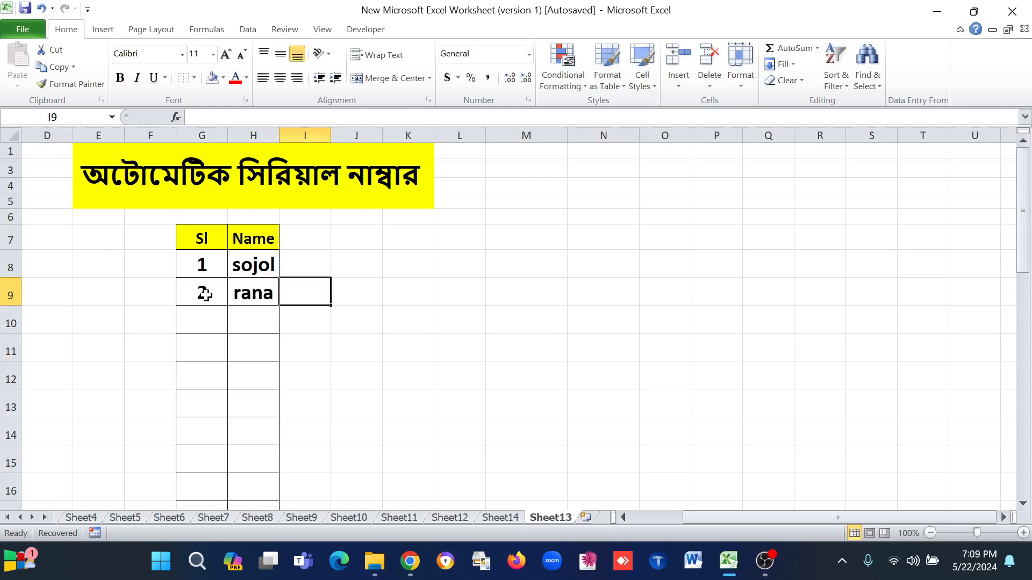
pyautogui.click(262, 322)
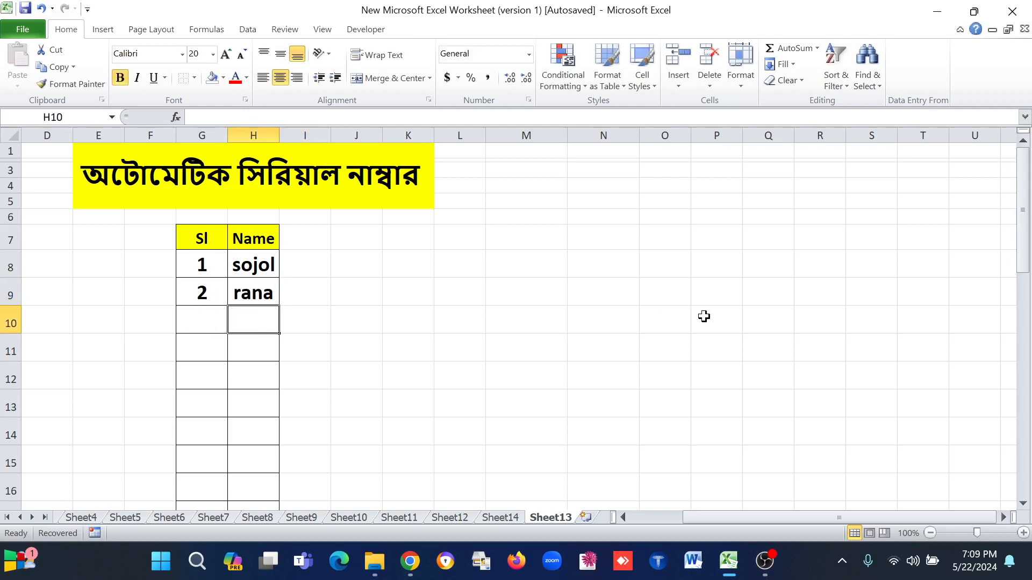
pyautogui.write('islam')
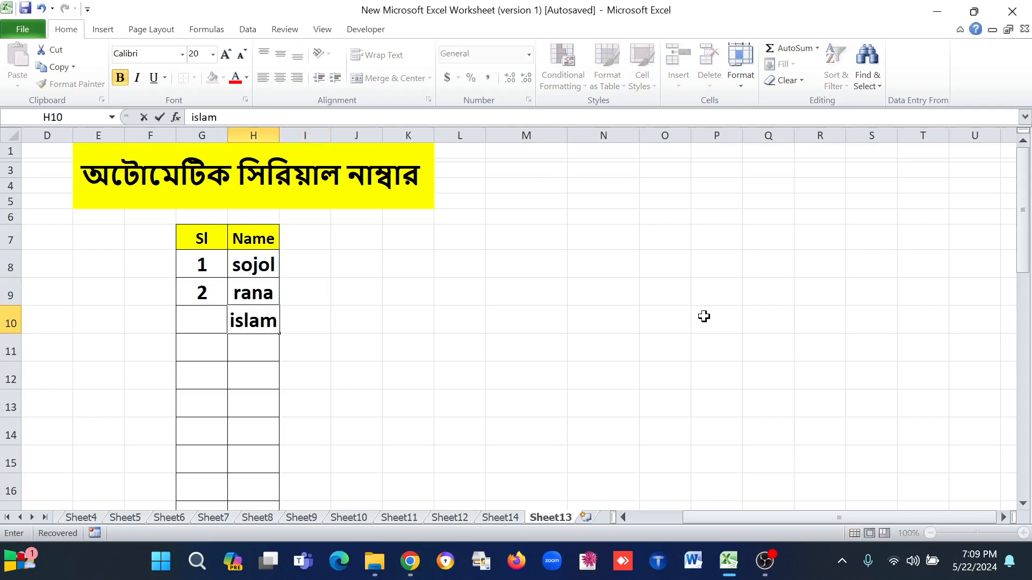
pyautogui.press('Return')
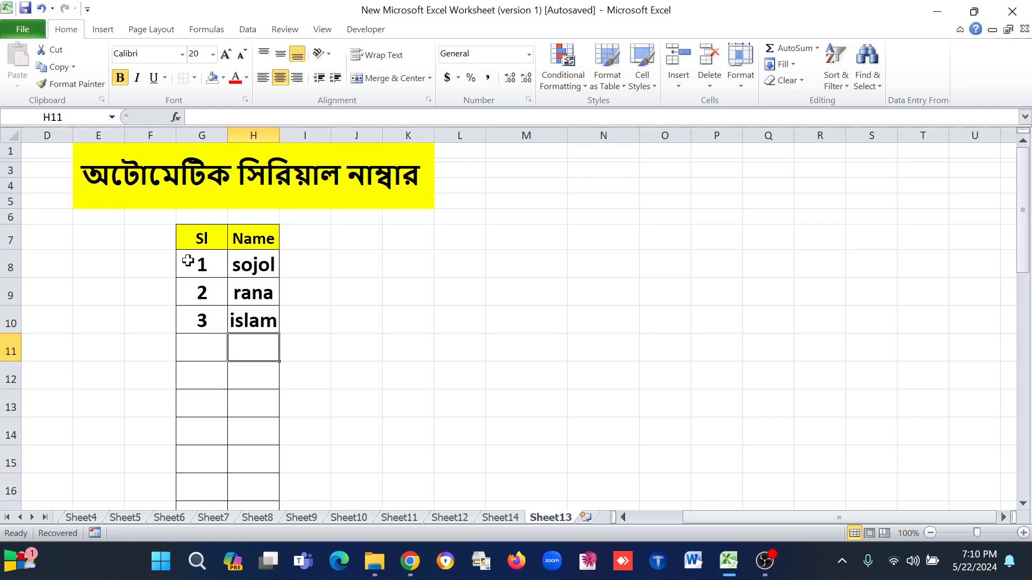
# Clear the serial numbers, formulas and names from the Sl and Name columns below the headers, starting at row 8
pyautogui.moveTo(189, 260); pyautogui.dragTo(251, 331)
pyautogui.click(252, 329)
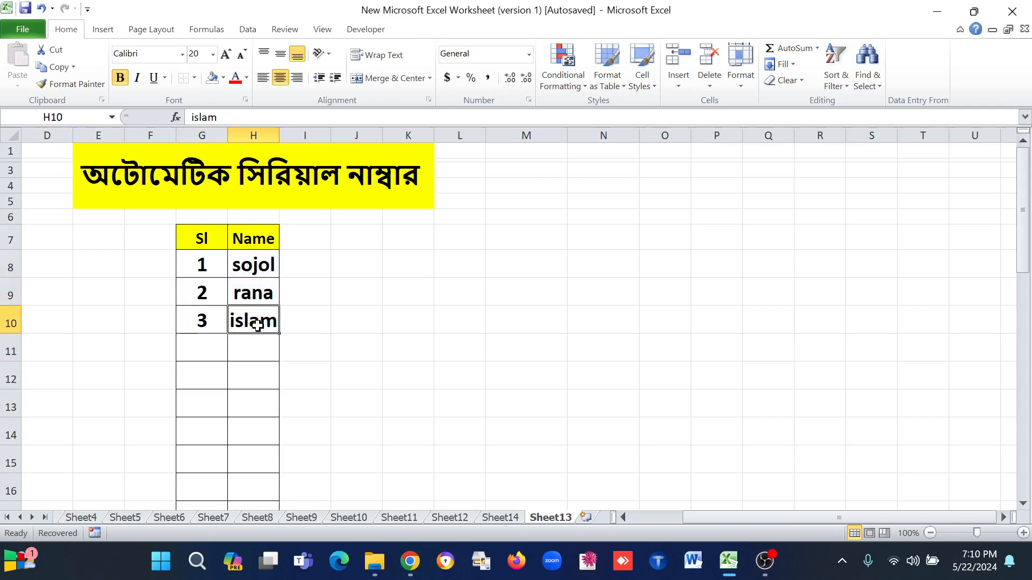
pyautogui.moveTo(201, 265); pyautogui.dragTo(274, 482)
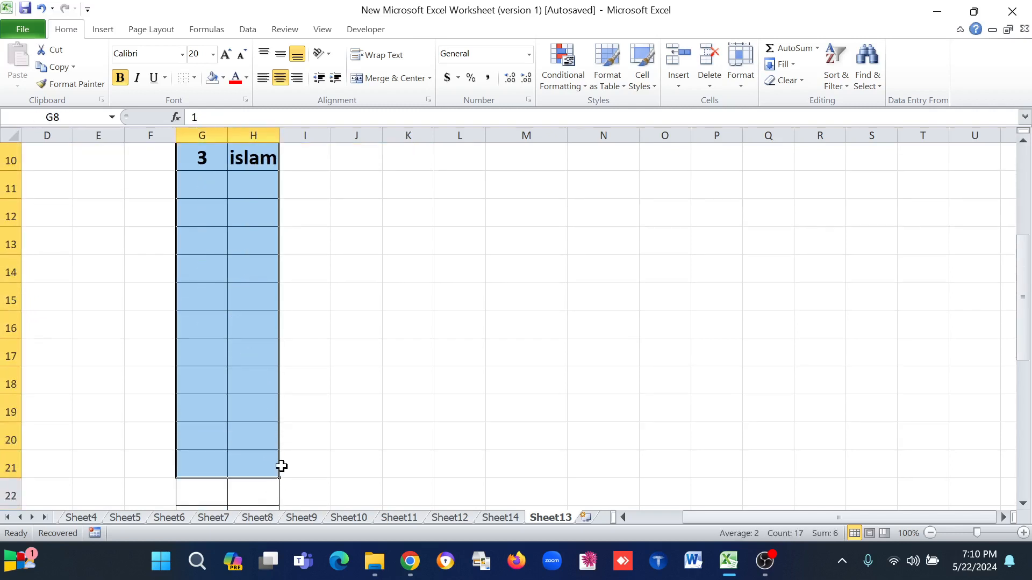
pyautogui.press('Delete')
pyautogui.click(266, 368)
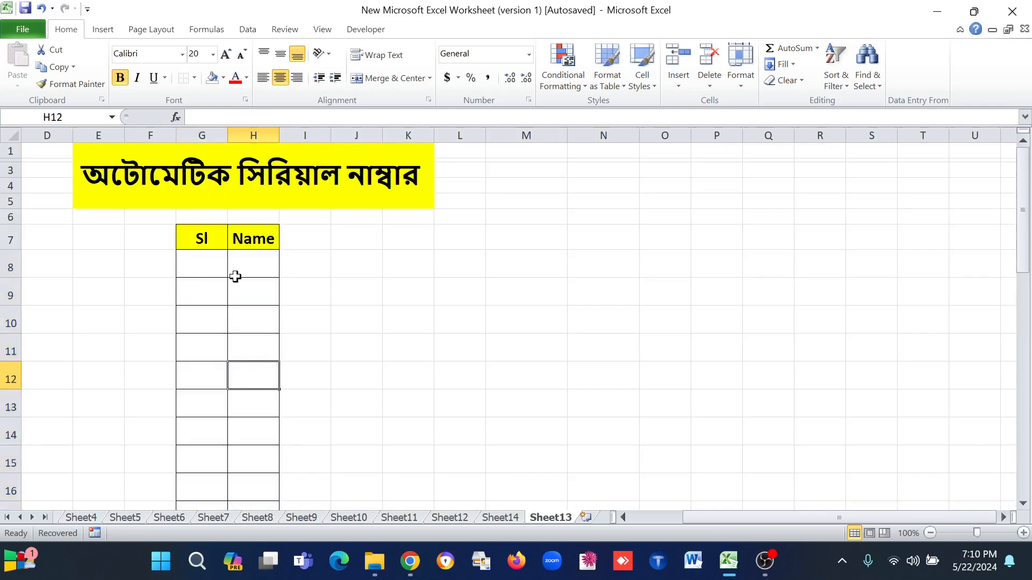
# Enter 1 as the first serial number in G8 and a sample first name beside it in H8
pyautogui.click(200, 263)
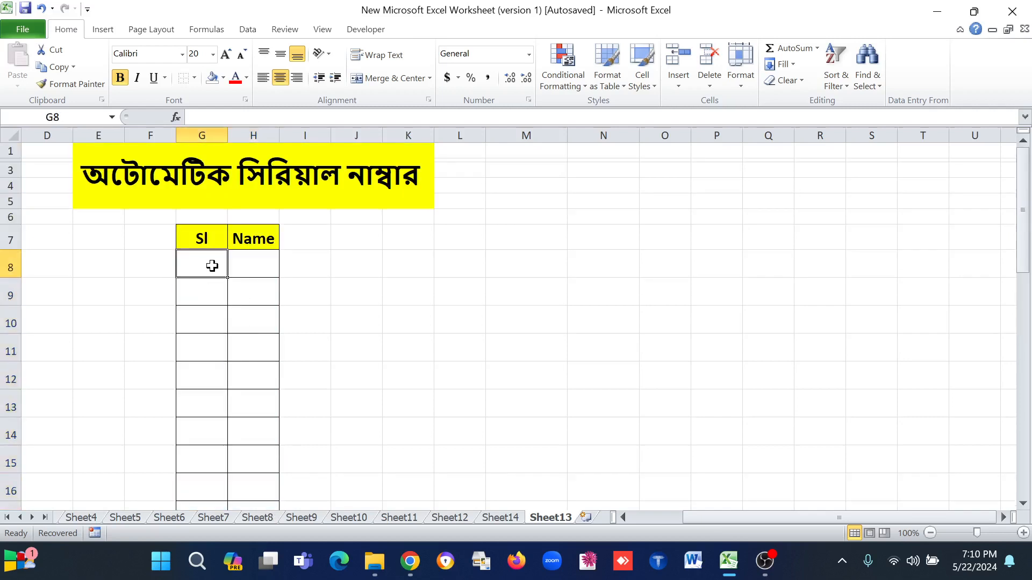
pyautogui.click(265, 264)
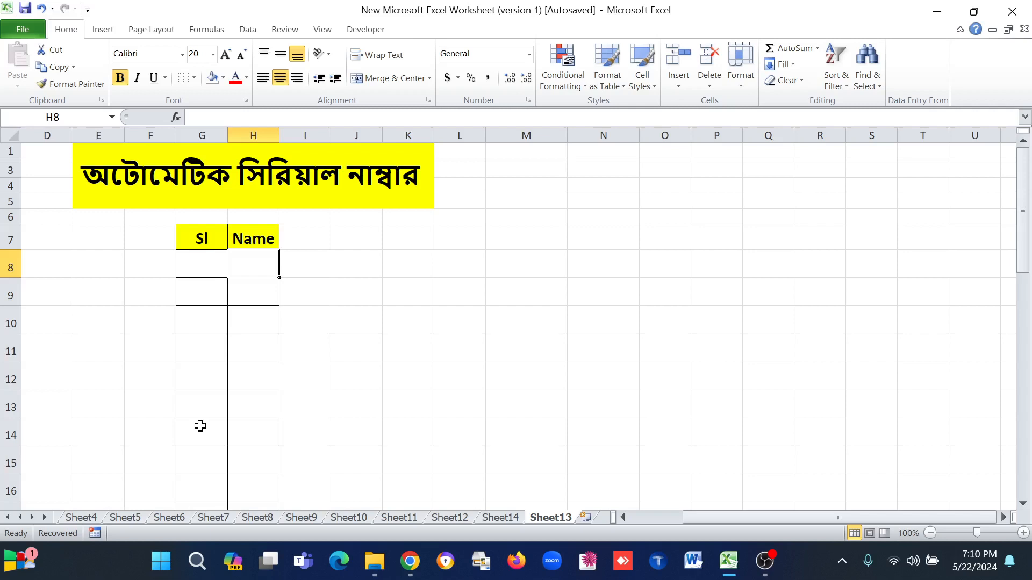
pyautogui.click(209, 266)
pyautogui.write('1')
pyautogui.press('Tab')
pyautogui.write('sojol')
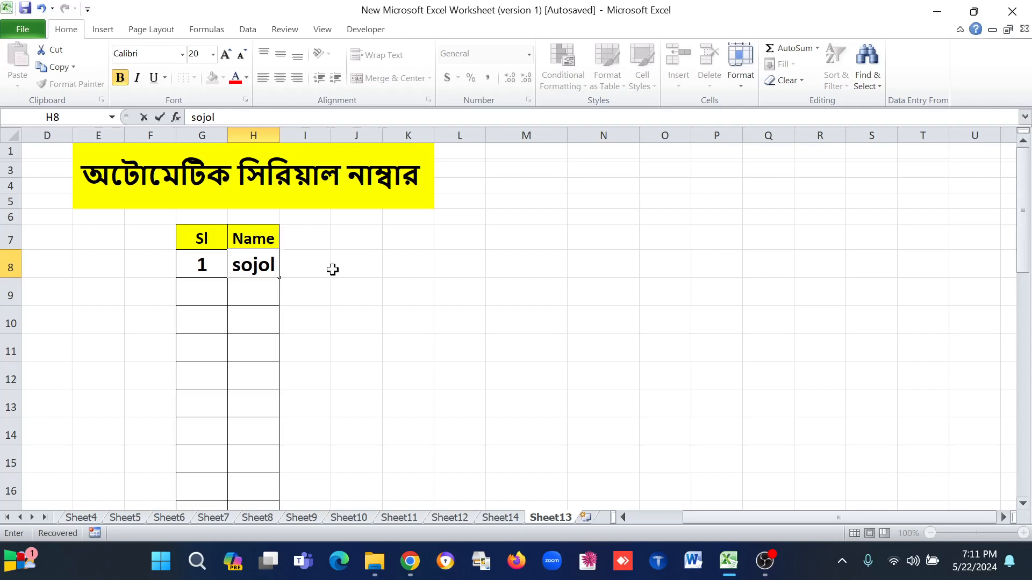
# Begin an IF formula in G9 with ISBLANK(H9) as its logical test
pyautogui.click(197, 290)
pyautogui.click(197, 291)
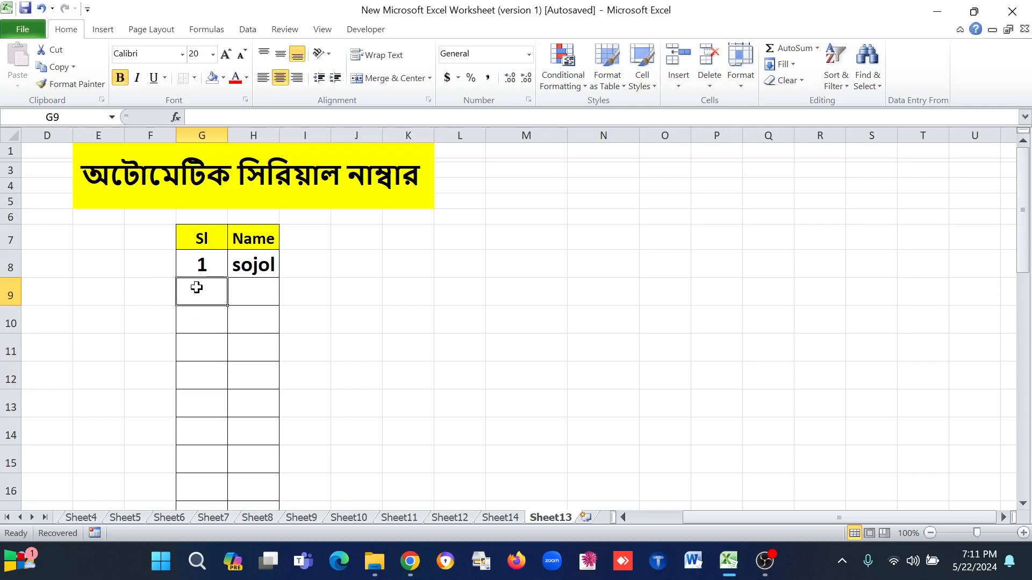
pyautogui.write('=if')
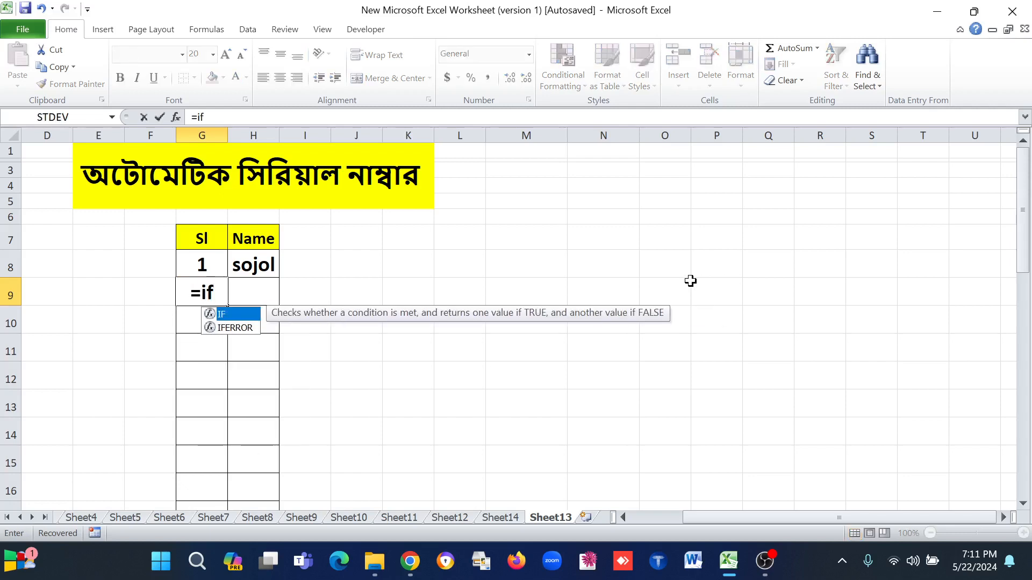
pyautogui.write('(')
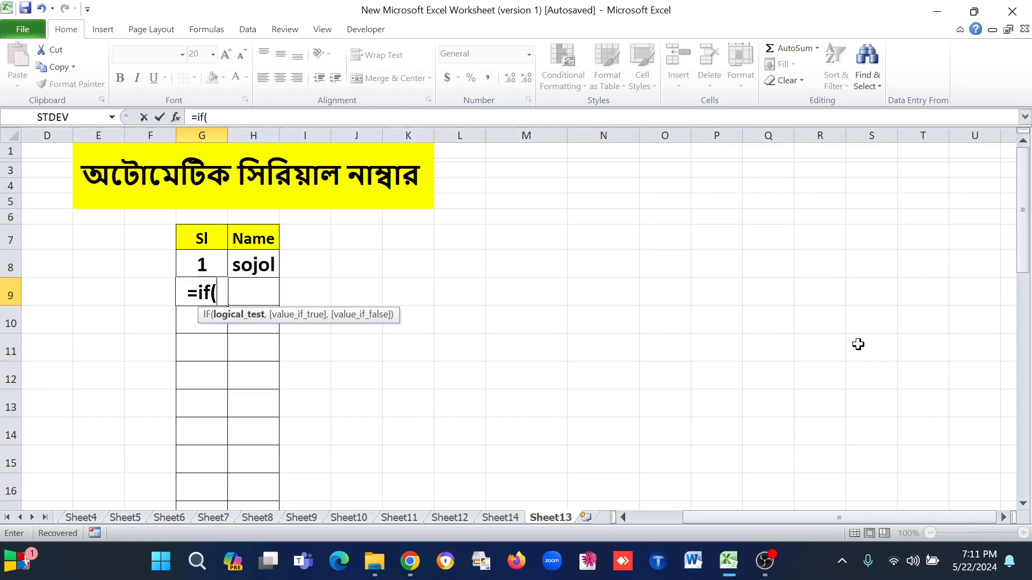
pyautogui.write('is')
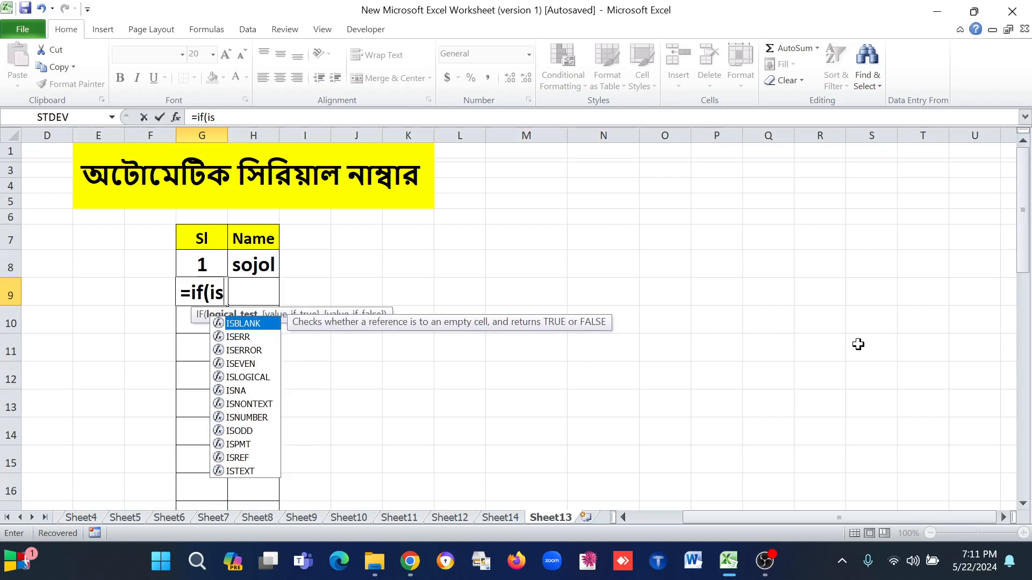
pyautogui.write('b')
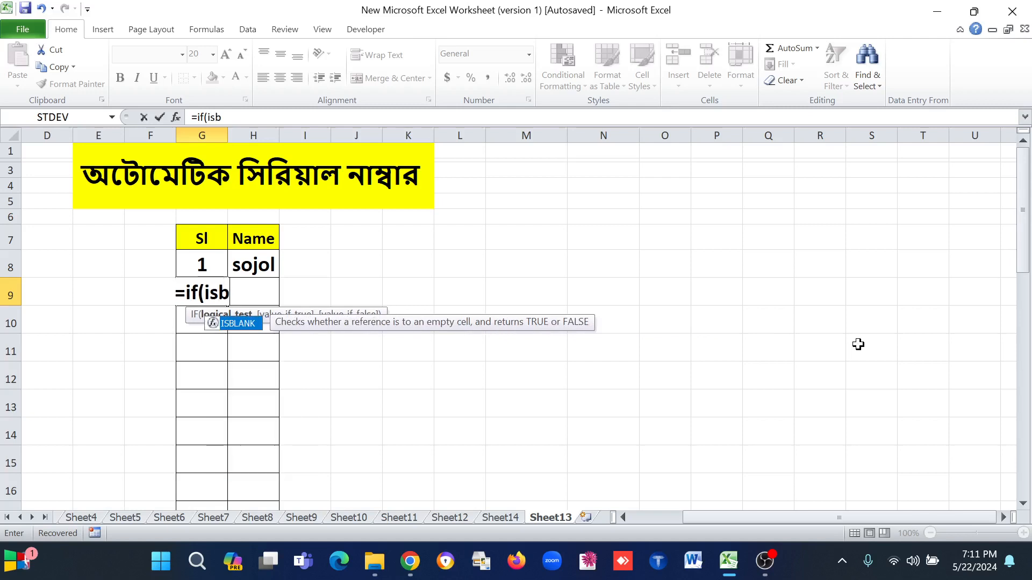
pyautogui.write('lank')
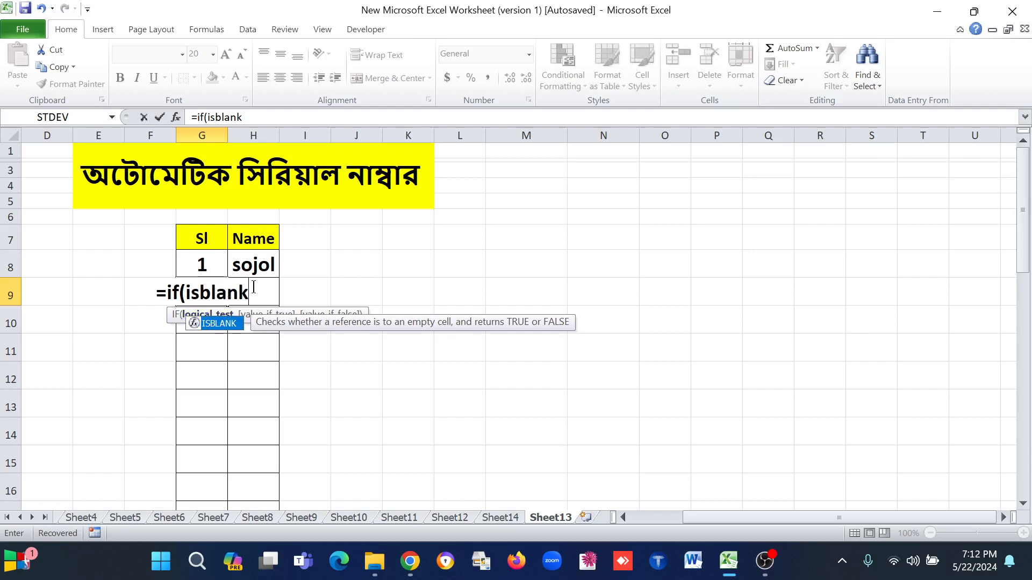
pyautogui.doubleClick(222, 324)
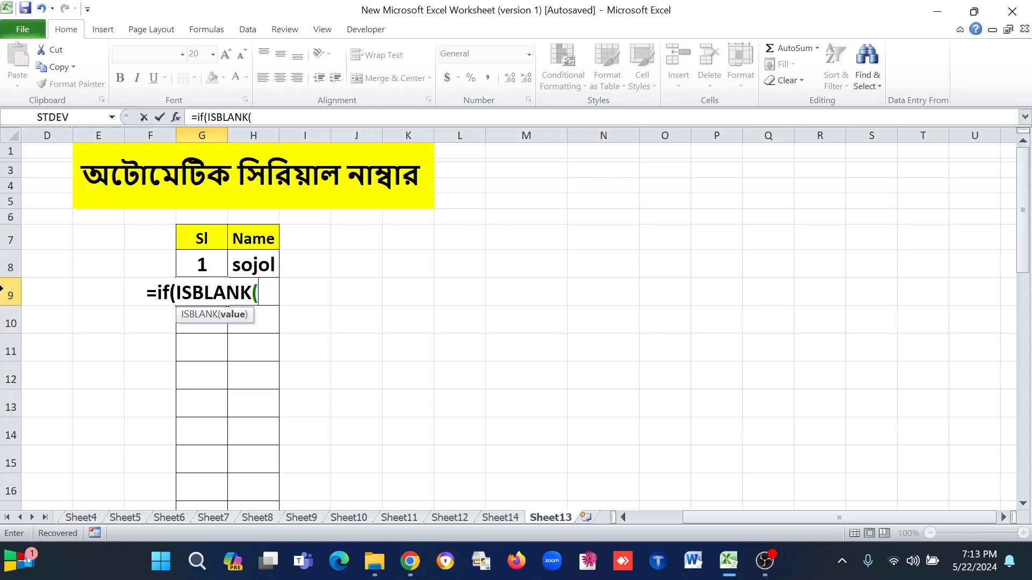
pyautogui.write('h9')
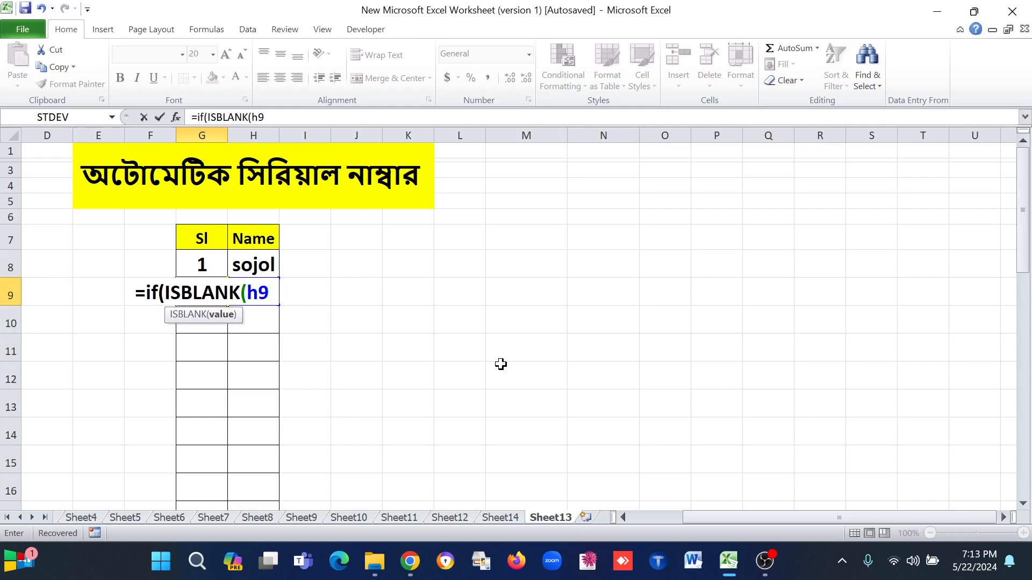
pyautogui.write(')')
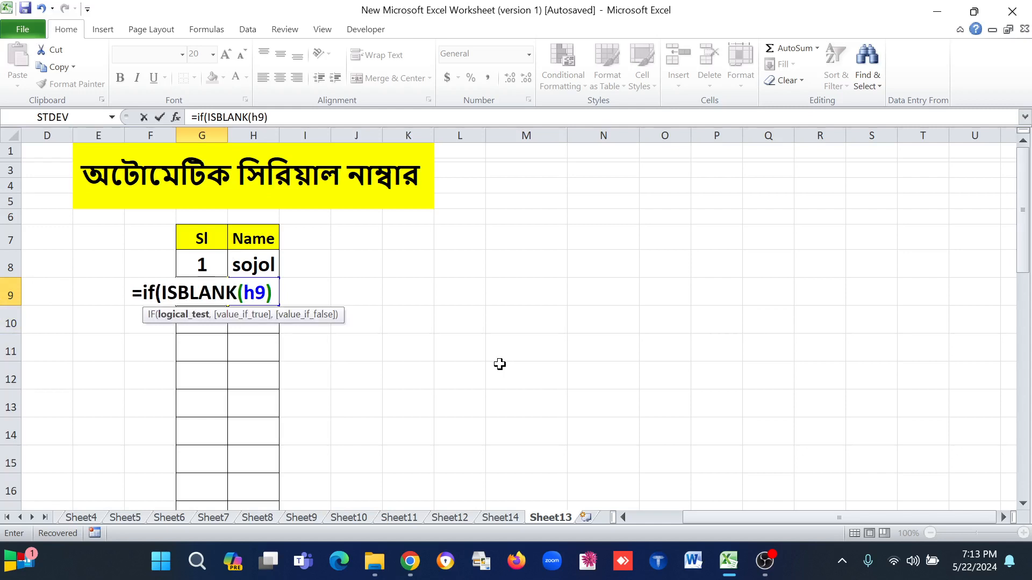
# Complete the G9 formula with "" as the value if true and G8+1 as the value if false
pyautogui.write(',')
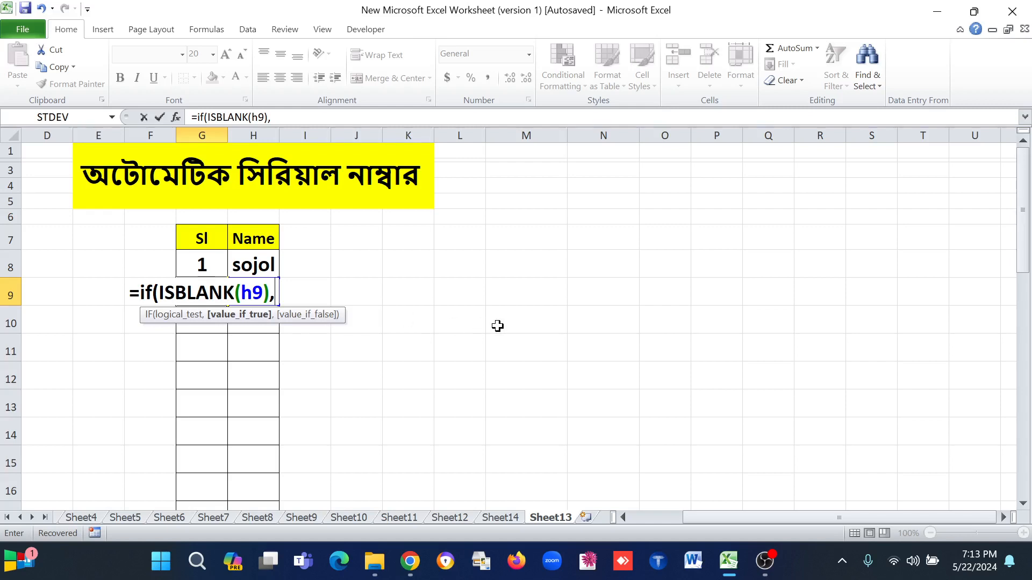
pyautogui.write('""')
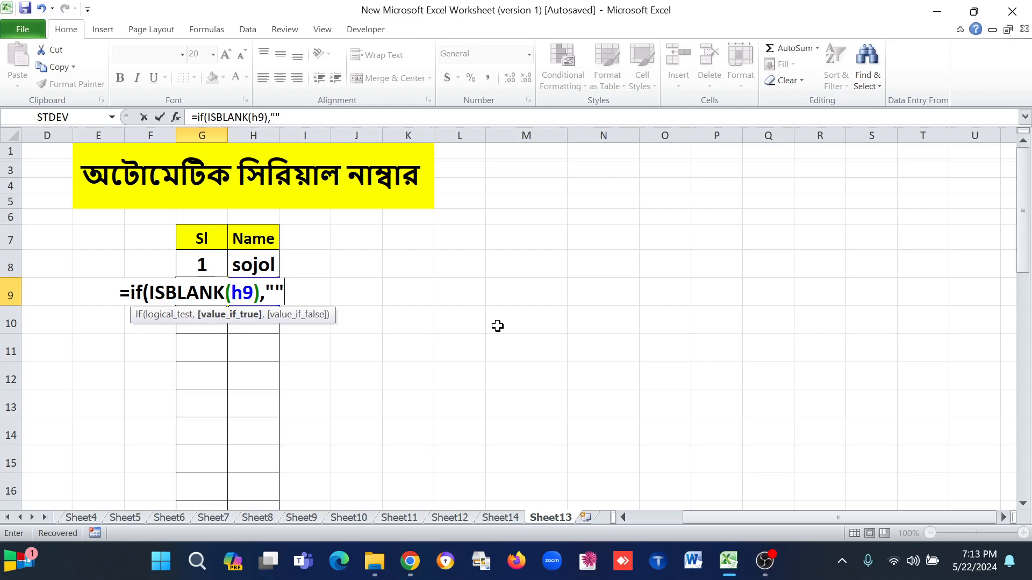
pyautogui.write(',')
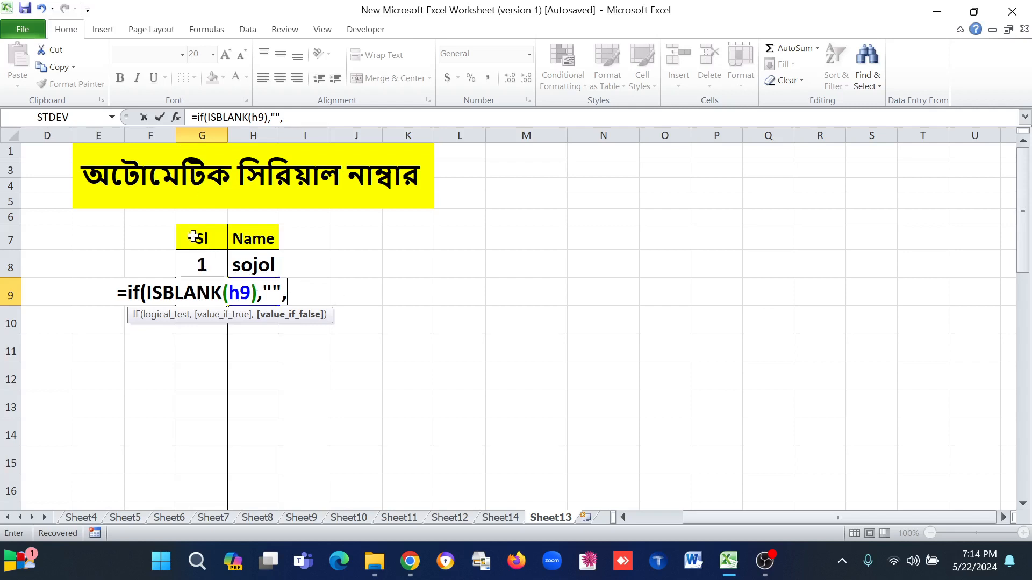
pyautogui.click(204, 266)
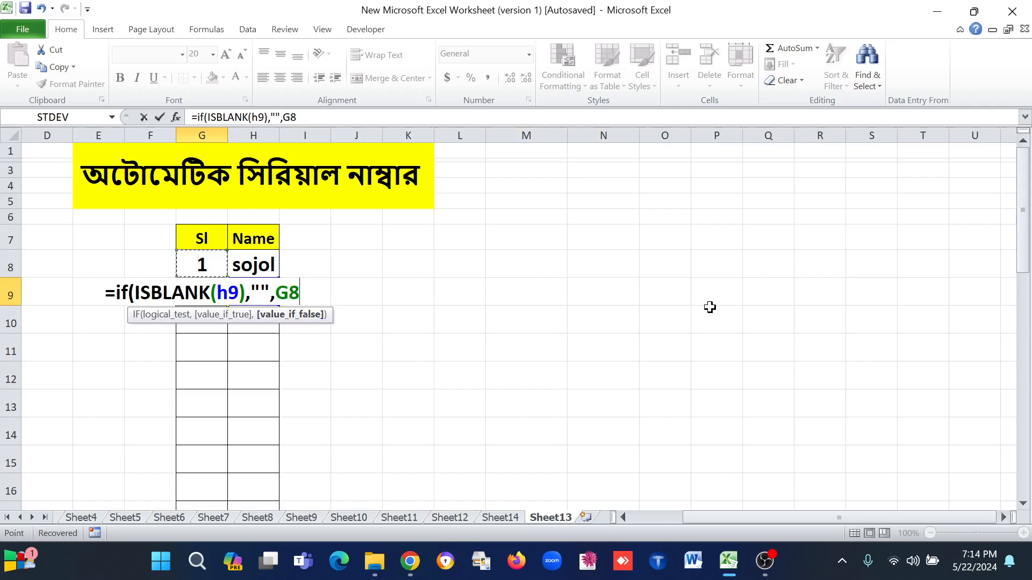
pyautogui.write('+1')
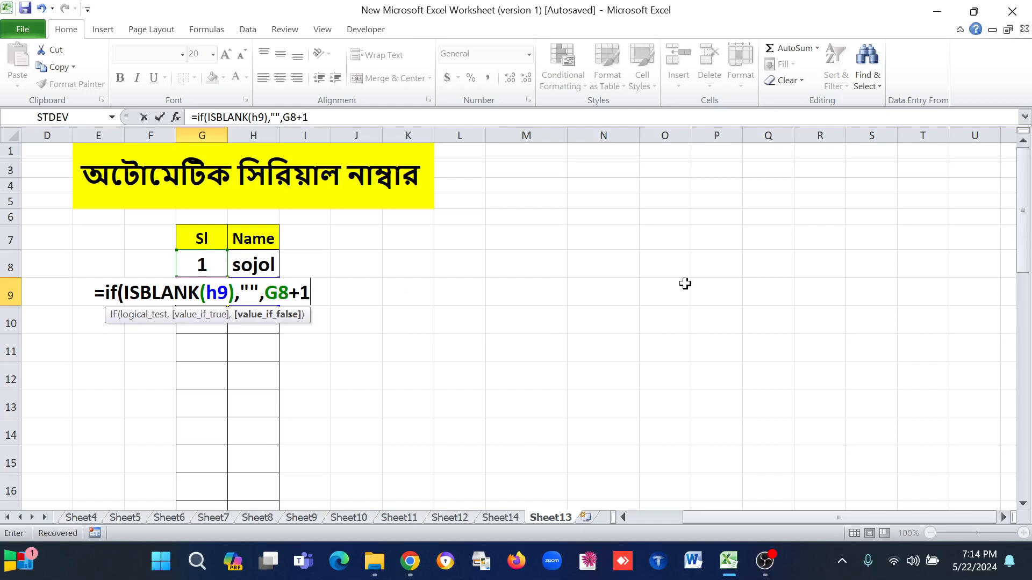
pyautogui.write(')')
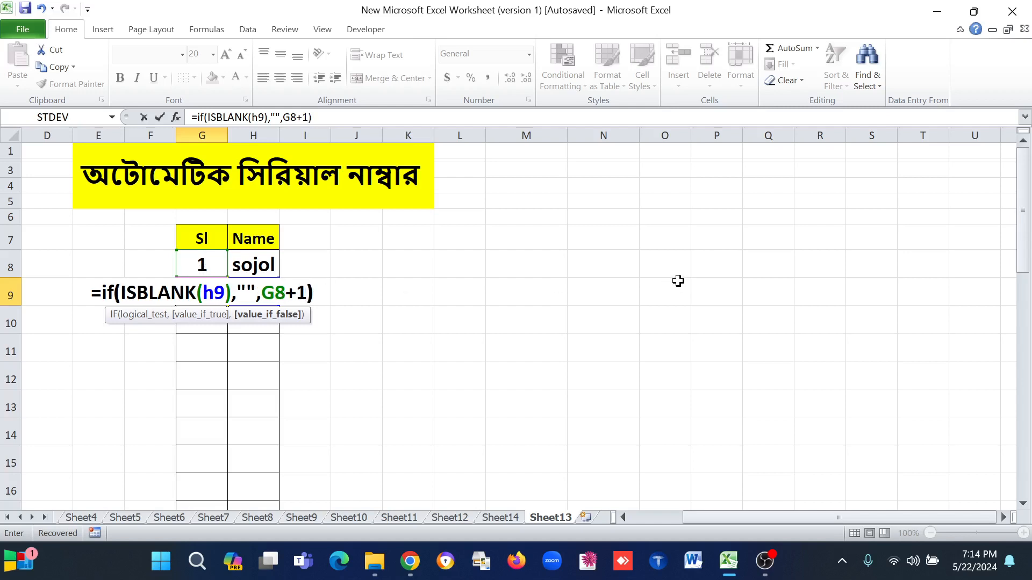
pyautogui.press('Return')
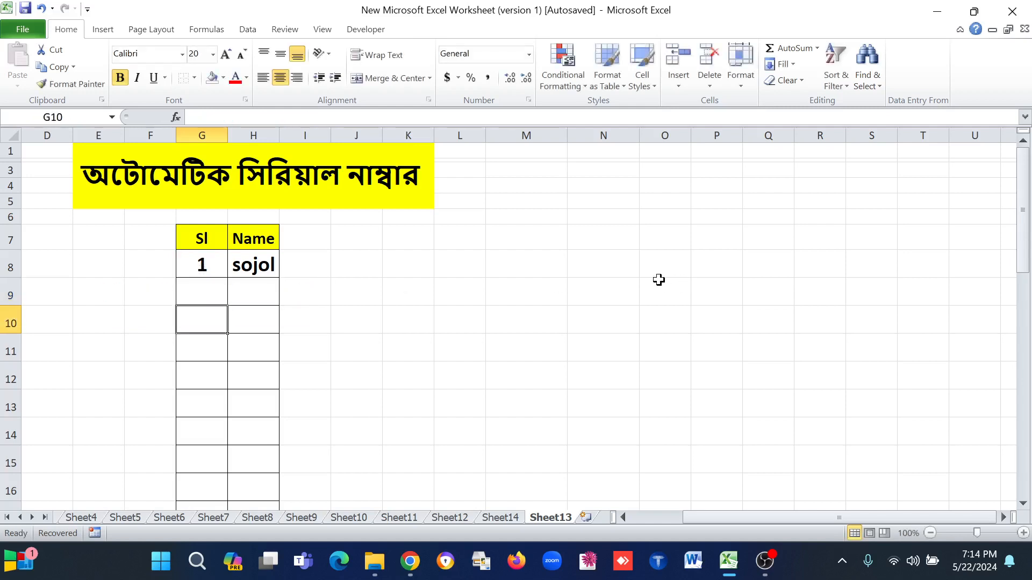
# Enter a sample first name in H9 to test the new serial-number formula
pyautogui.click(214, 295)
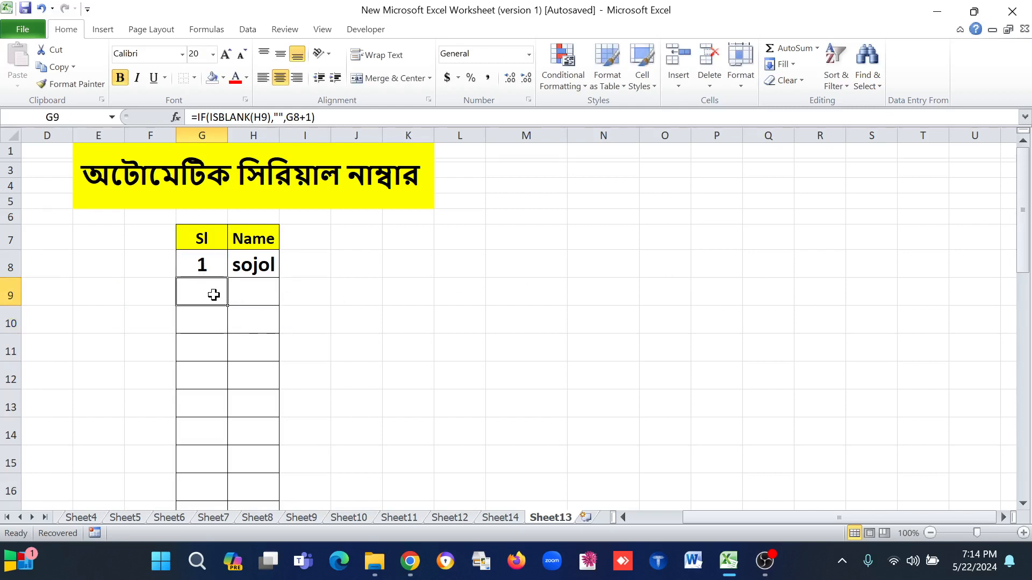
pyautogui.click(253, 294)
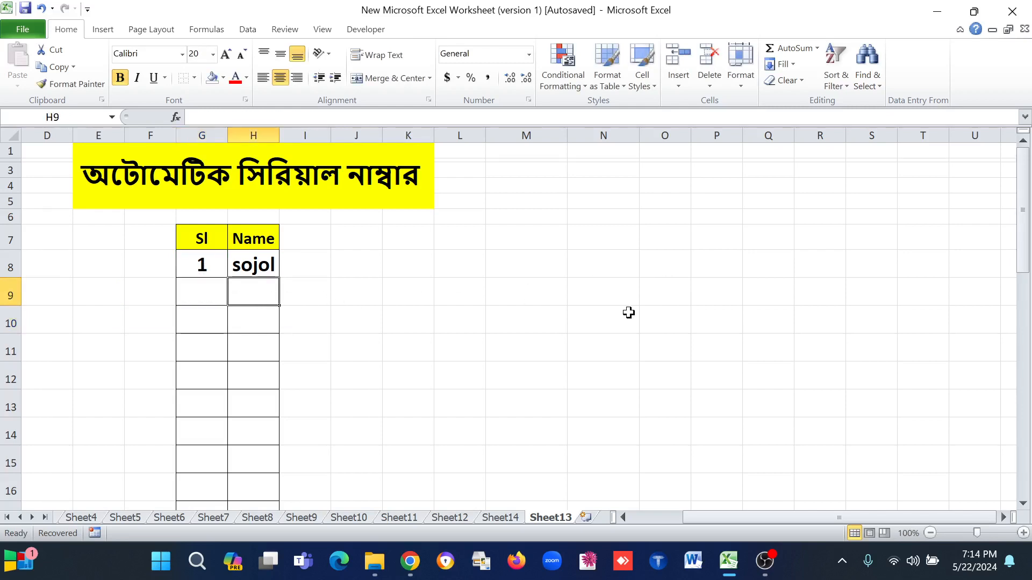
pyautogui.write('R')
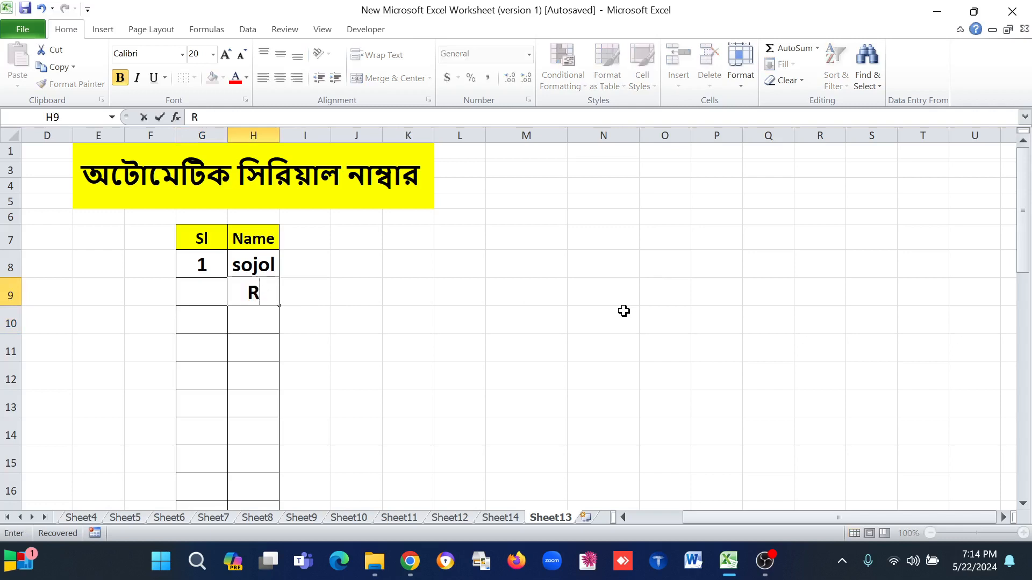
pyautogui.write('ana')
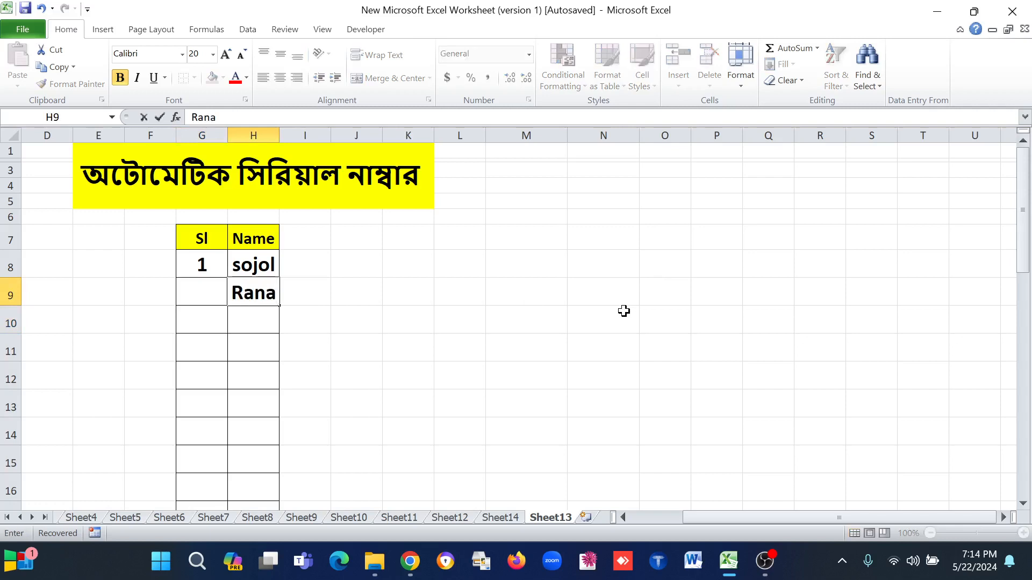
pyautogui.press('Return')
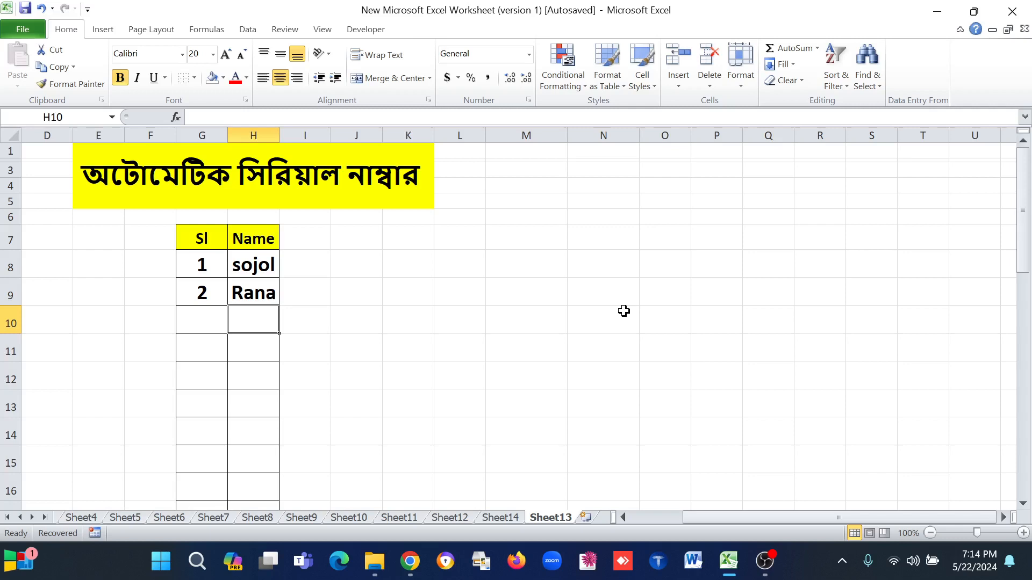
# Fill the G9 serial-number formula down the Sl column beyond row 33
pyautogui.click(197, 284)
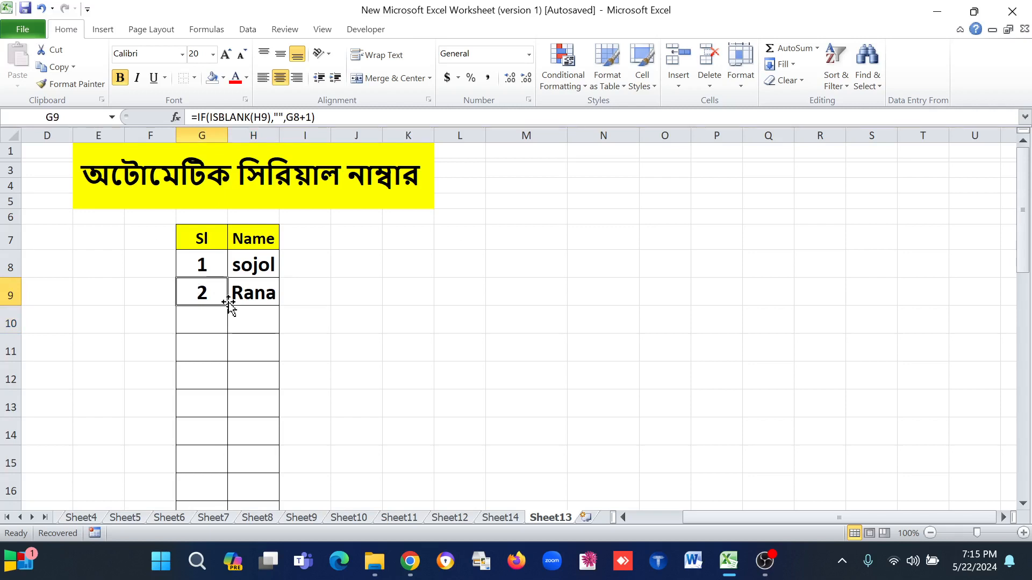
pyautogui.moveTo(228, 302); pyautogui.dragTo(217, 462)
pyautogui.scroll(1, 221, 338)
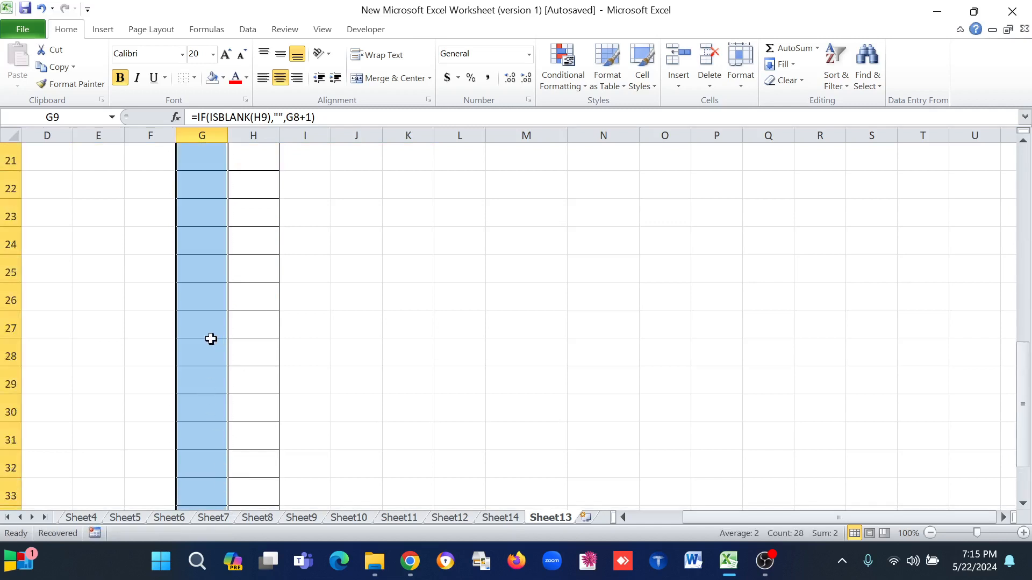
# Enter two more sample first names in H10 and H11 to test the filled-down serial-number formula
pyautogui.scroll(5, 210, 338)
pyautogui.click(263, 271)
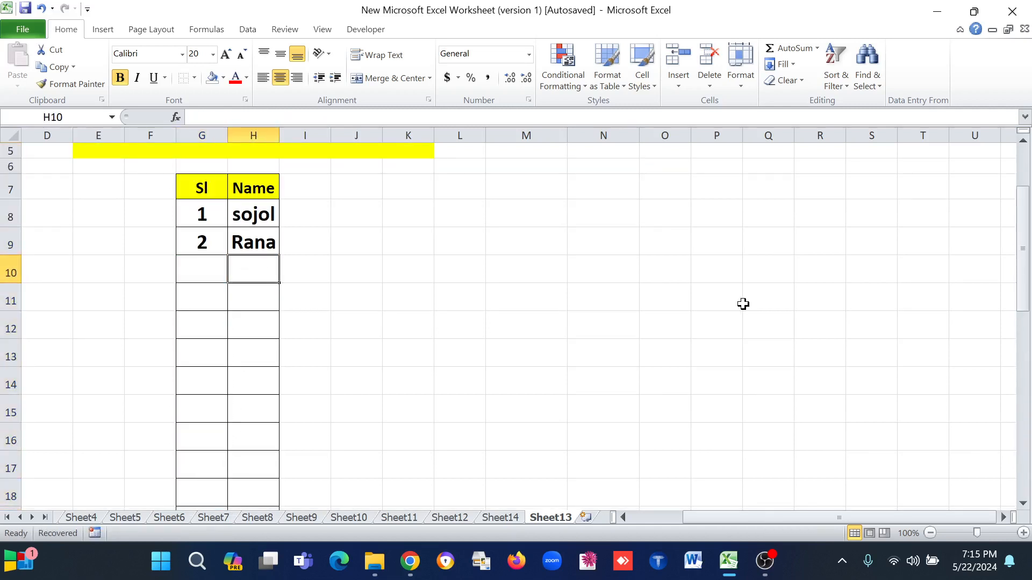
pyautogui.write('islam')
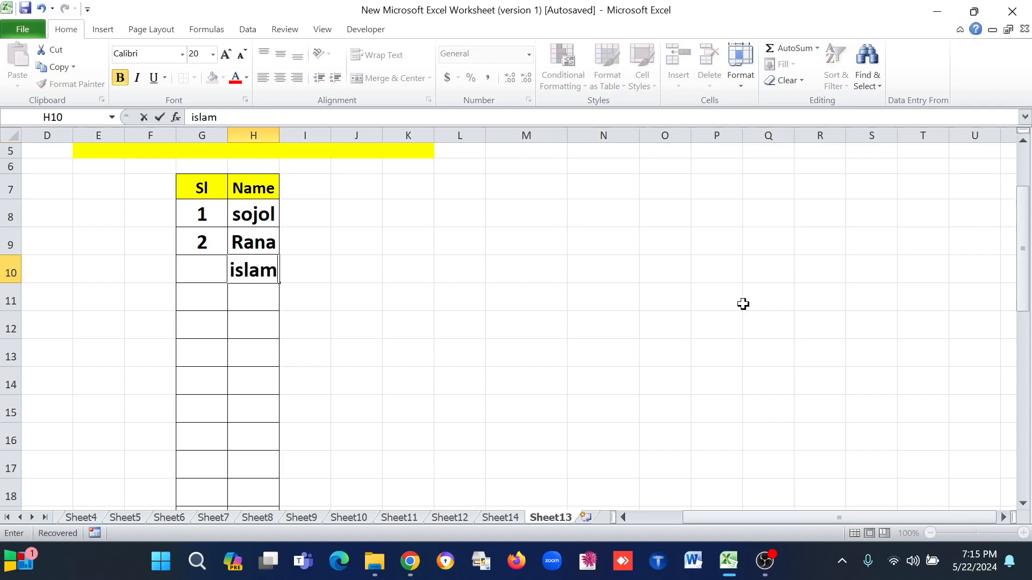
pyautogui.press('Return')
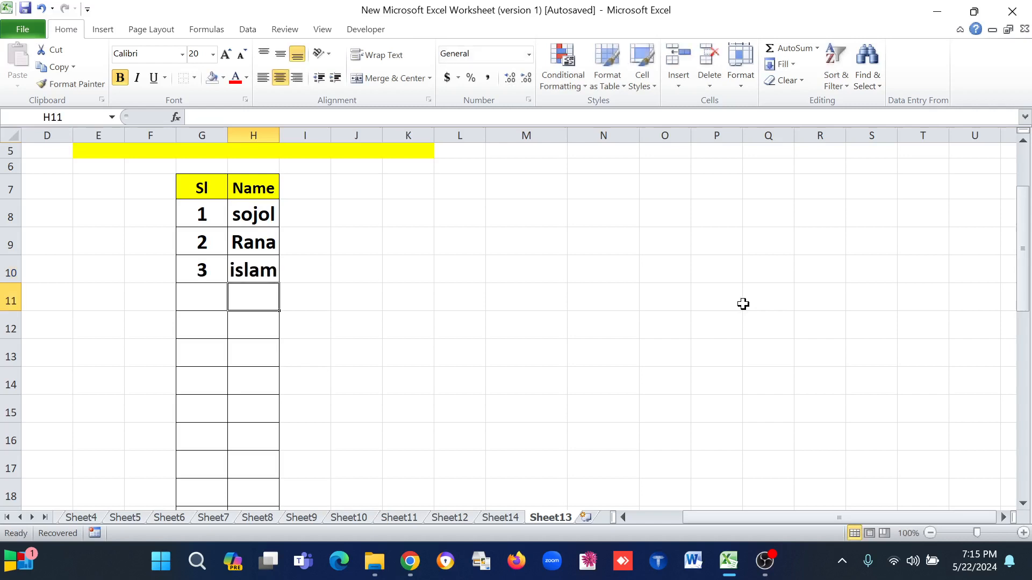
pyautogui.write('kasem')
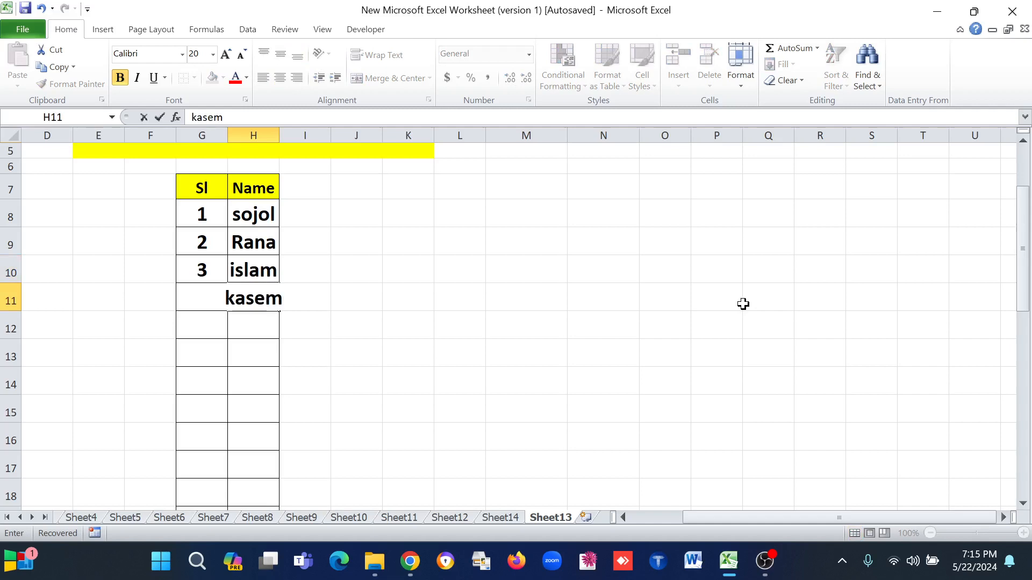
pyautogui.press('Return')
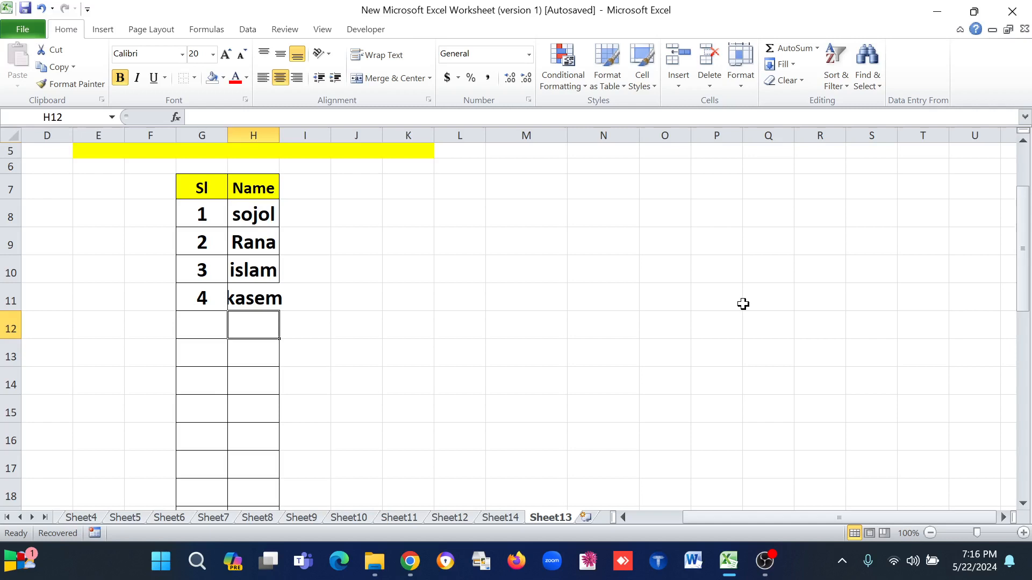
pyautogui.click(766, 561)
pyautogui.click(587, 329)
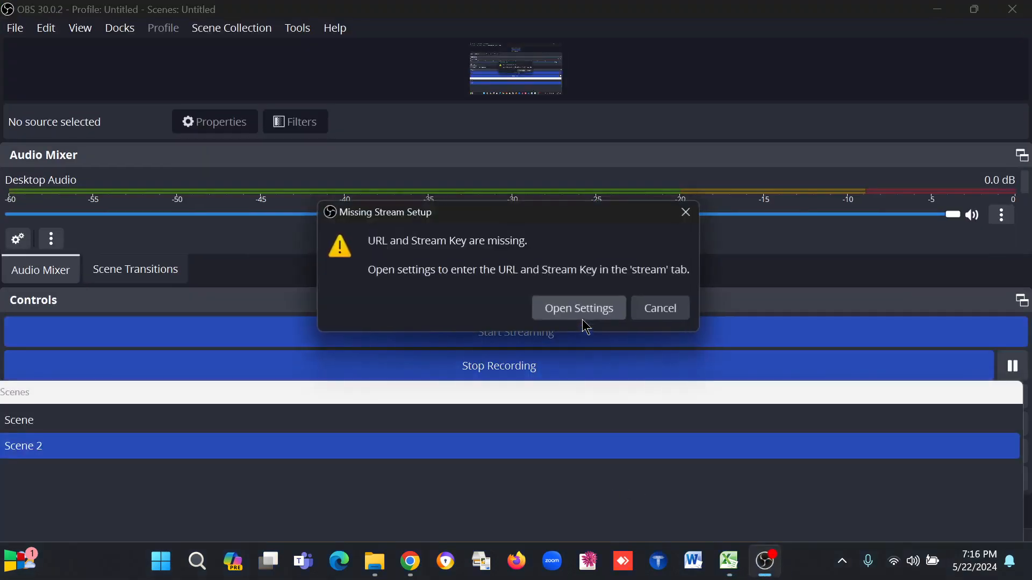